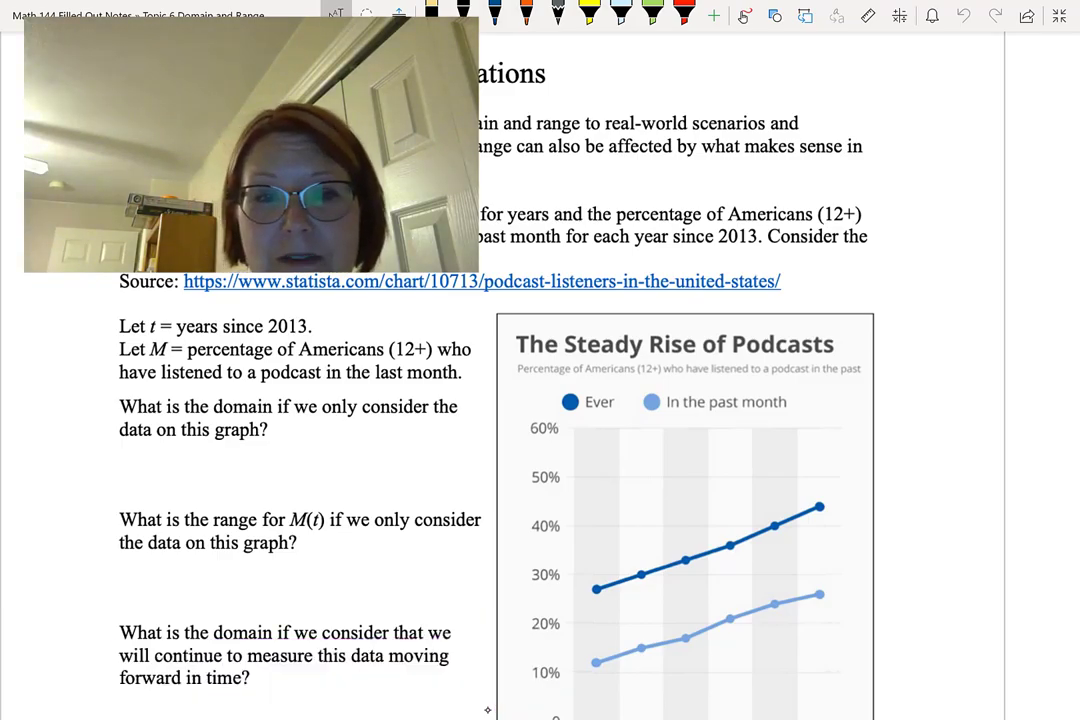
Scroll down to show the whole podcast chart beside the four domain and range questions
scroll(487, 710, "down", 3)
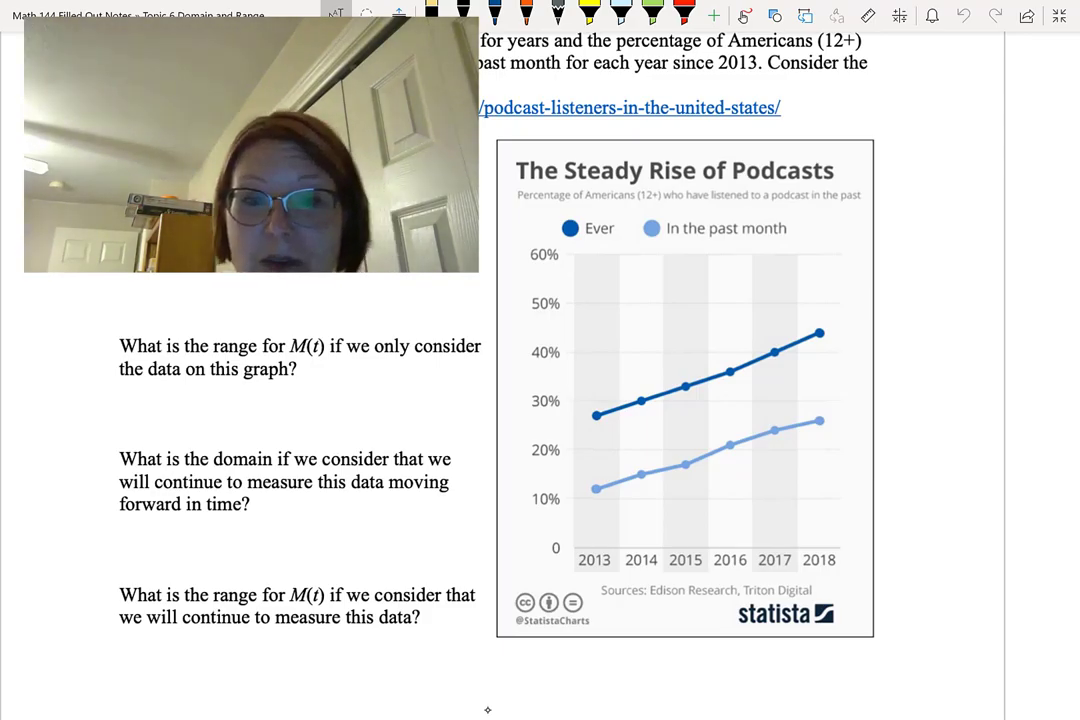
Ink t-values 0–5 under the years 2013–2018 and start the domain answer 0 ≤ t ≤ 5
mouse_move(597, 572)
left_mouse_down()
mouse_move(590, 583)
mouse_move(597, 573)
mouse_move(642, 585)
left_mouse_up()
mouse_move(676, 576)
left_mouse_down()
mouse_move(692, 586)
mouse_move(818, 586)
left_mouse_up()
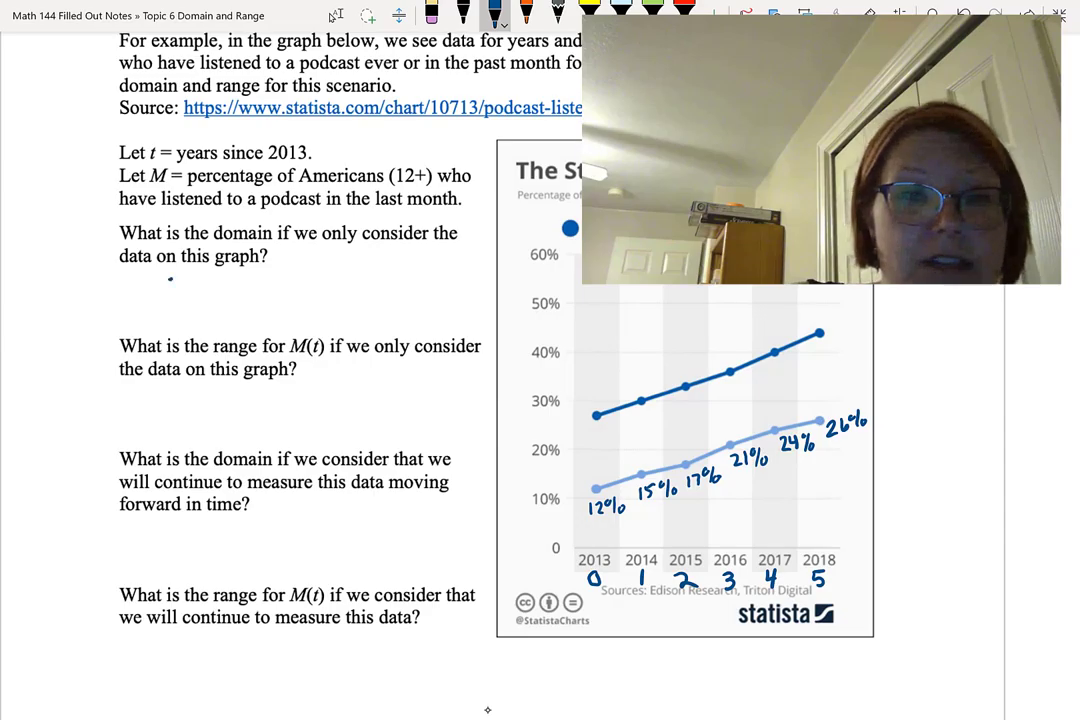
mouse_move(169, 278)
left_mouse_down()
mouse_move(235, 290)
mouse_move(248, 273)
left_mouse_up()
Write the domain interval [0,5] and the range as 12 ≤ M(t) ≤ 26 and [12,26]
mouse_move(171, 305)
left_mouse_down()
mouse_move(176, 326)
mouse_move(175, 311)
mouse_move(199, 323)
left_mouse_up()
left_click_drag(201, 308, 218, 325)
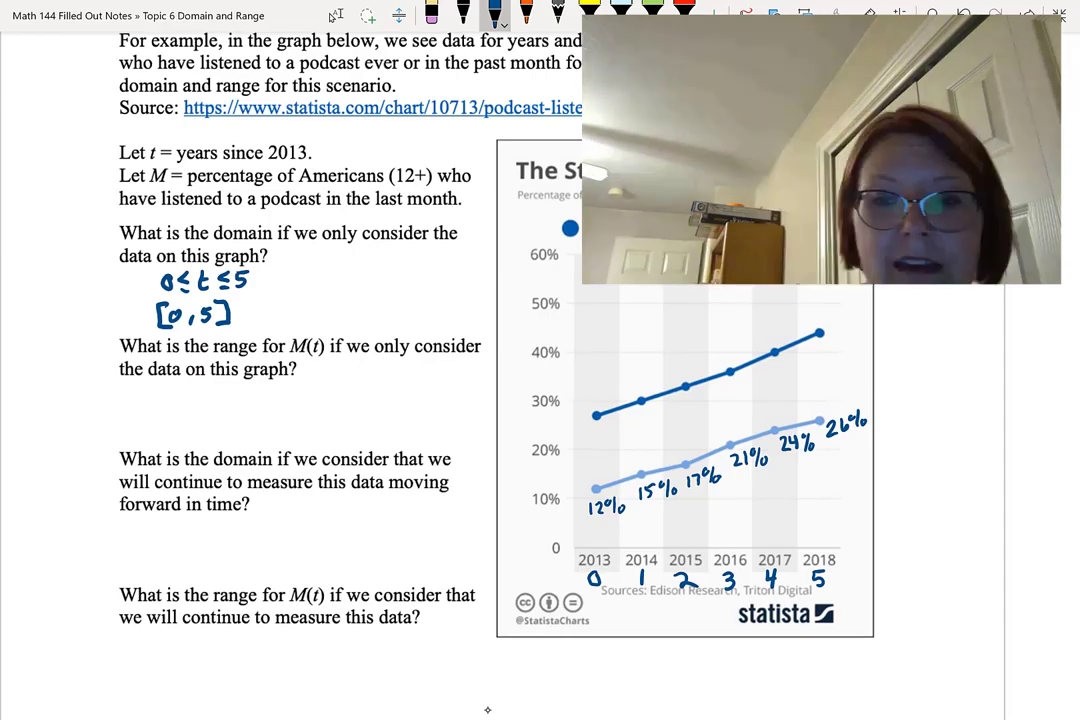
mouse_move(173, 382)
left_mouse_down()
mouse_move(173, 396)
mouse_move(264, 396)
left_mouse_up()
left_click_drag(271, 381, 272, 397)
mouse_move(304, 382)
left_mouse_down()
mouse_move(310, 397)
mouse_move(337, 393)
left_mouse_up()
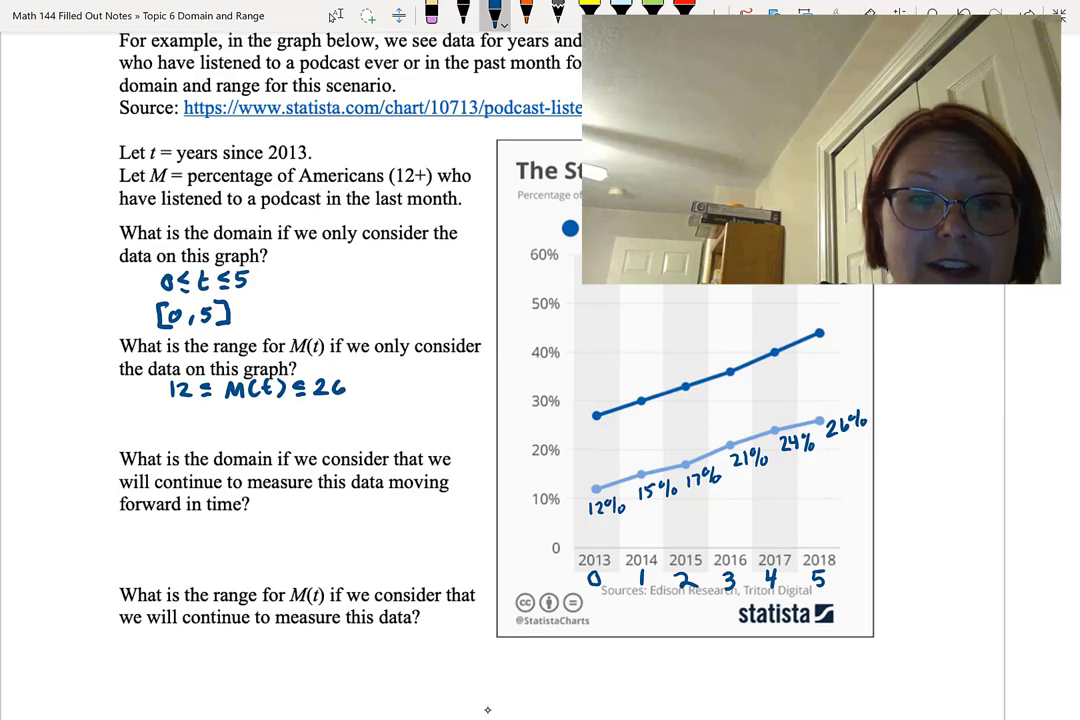
mouse_move(186, 407)
left_mouse_down()
mouse_move(199, 432)
mouse_move(281, 433)
left_mouse_up()
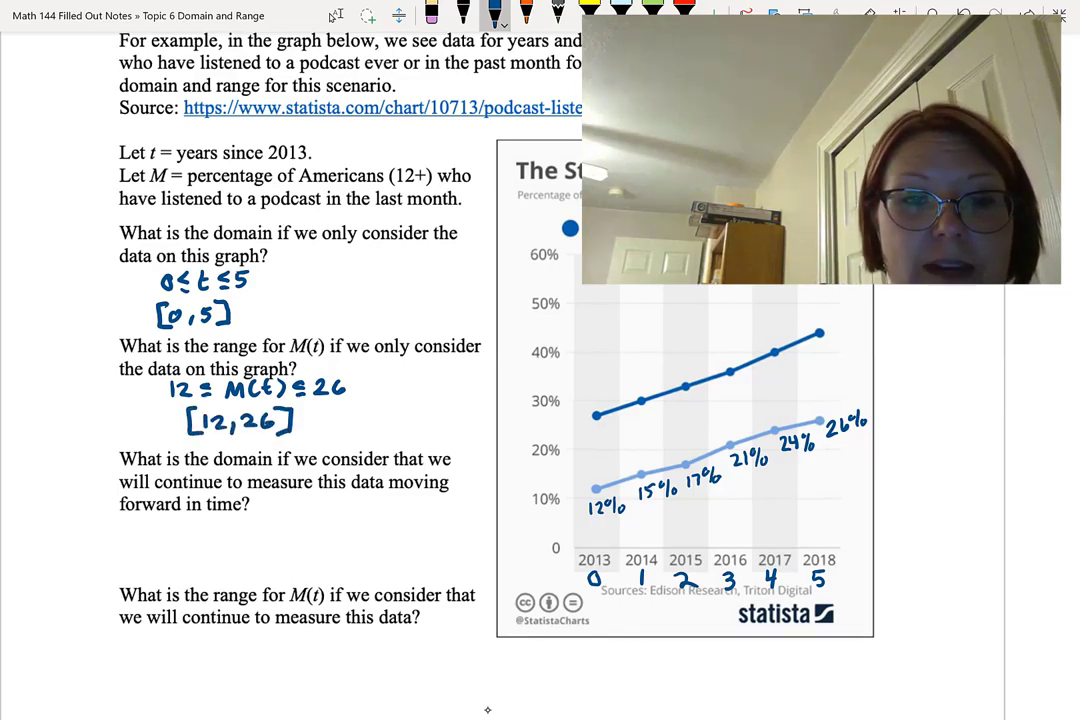
Label the domain interval 't:' and the range interval 'M:'
mouse_move(123, 304)
left_mouse_down()
mouse_move(124, 325)
mouse_move(131, 312)
left_mouse_up()
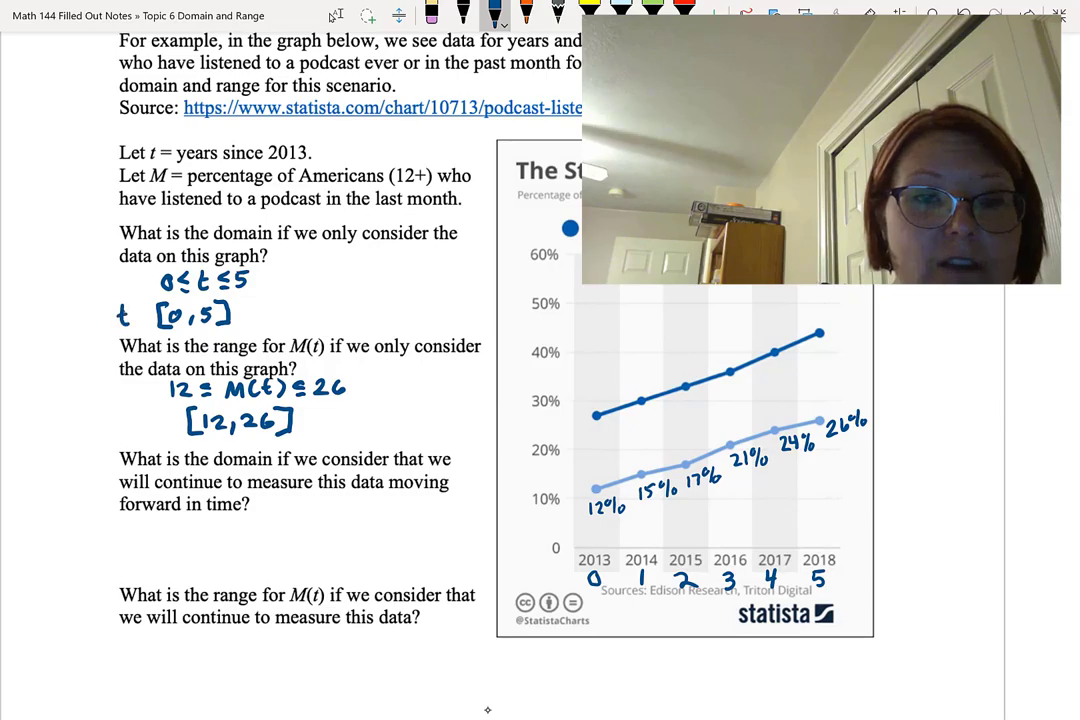
left_click(138, 311)
left_click(138, 322)
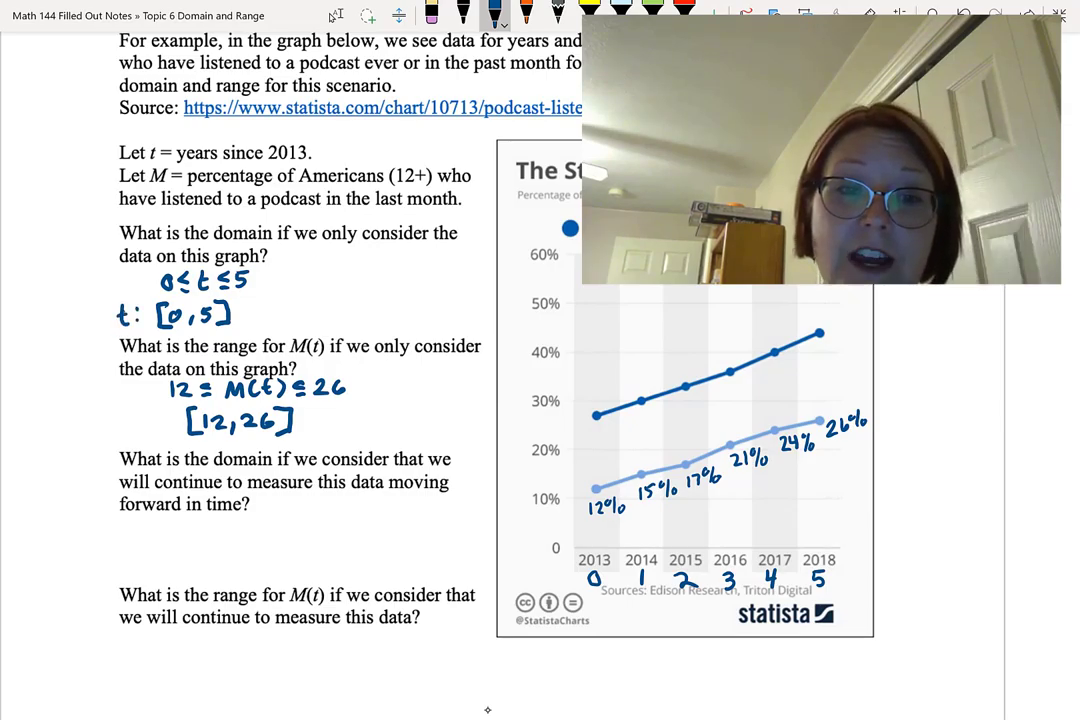
mouse_move(136, 431)
left_mouse_down()
mouse_move(151, 410)
mouse_move(154, 431)
left_mouse_up()
left_click(166, 414)
left_click(166, 428)
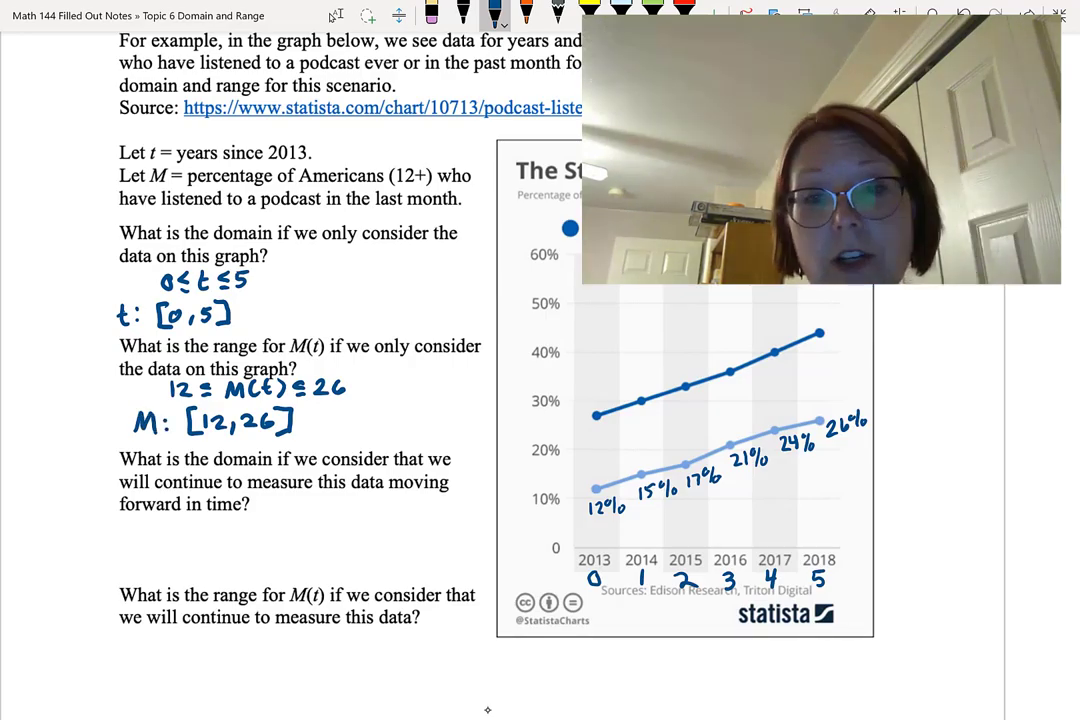
Under the third question, handwrite the ongoing domain as t ≥ 0 and t: [0,∞)
scroll(487, 709, "down", 2)
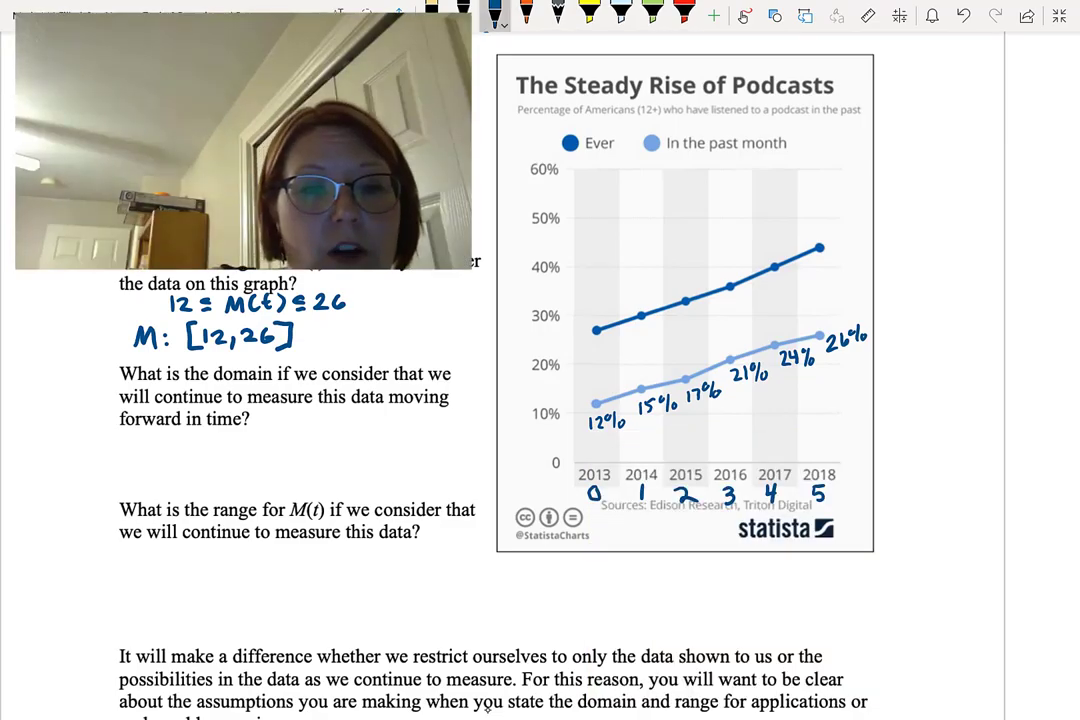
mouse_move(194, 432)
left_mouse_down()
mouse_move(198, 451)
mouse_move(201, 439)
mouse_move(224, 448)
mouse_move(211, 444)
mouse_move(237, 435)
mouse_move(194, 488)
mouse_move(213, 475)
mouse_move(222, 489)
mouse_move(231, 477)
mouse_move(254, 489)
left_mouse_up()
left_click(224, 480)
left_click_drag(160, 468, 161, 487)
left_click_drag(154, 476, 167, 475)
left_click(174, 474)
left_click(174, 484)
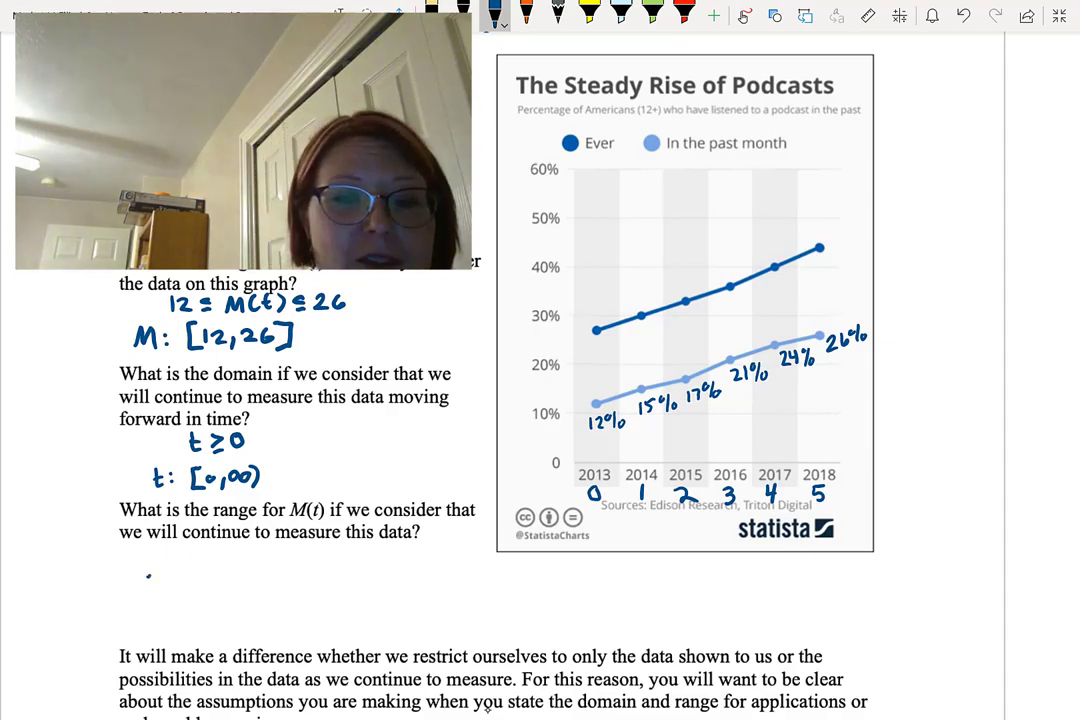
Handwrite M: [0,100] as the ongoing-measurement range answer under the last question
mouse_move(149, 577)
left_mouse_down()
mouse_move(162, 562)
mouse_move(171, 578)
mouse_move(201, 557)
mouse_move(195, 574)
mouse_move(205, 578)
left_mouse_up()
left_click(173, 566)
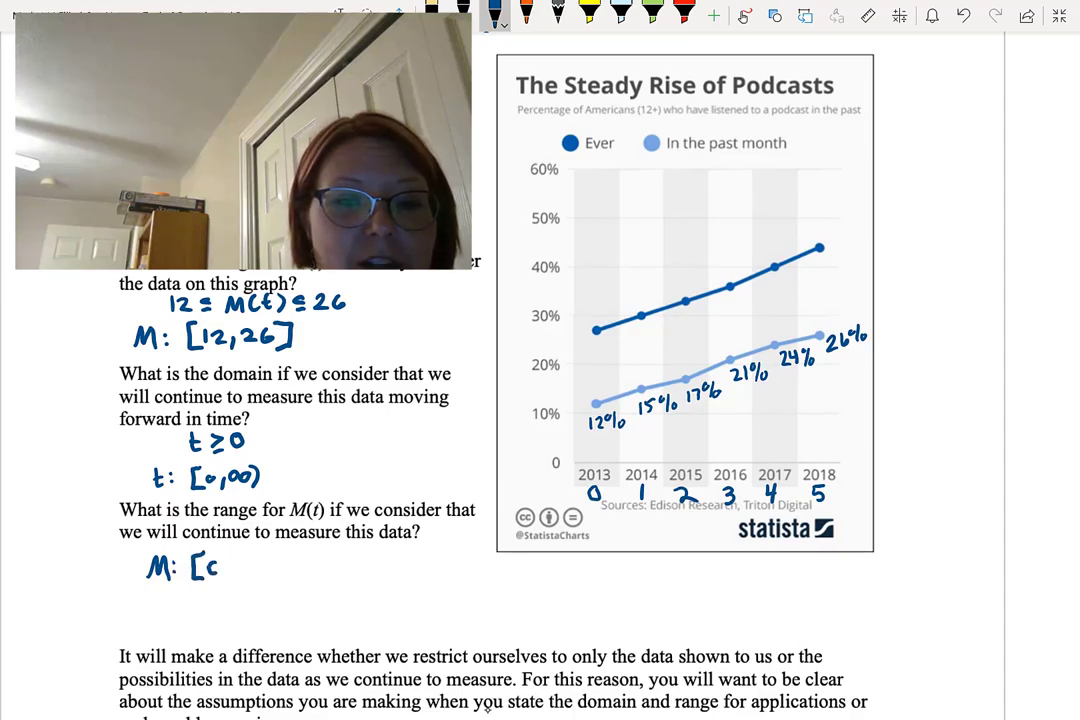
mouse_move(212, 577)
left_mouse_down()
mouse_move(219, 563)
mouse_move(227, 583)
mouse_move(287, 559)
mouse_move(281, 580)
left_mouse_up()
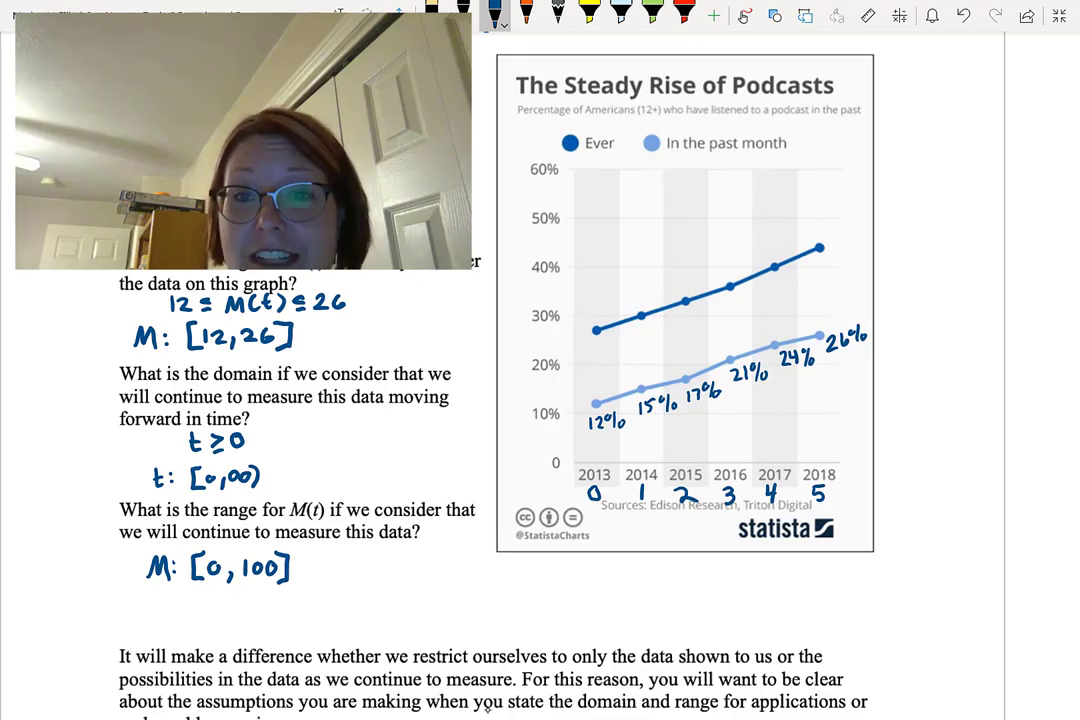
scroll(487, 705, "down", 5)
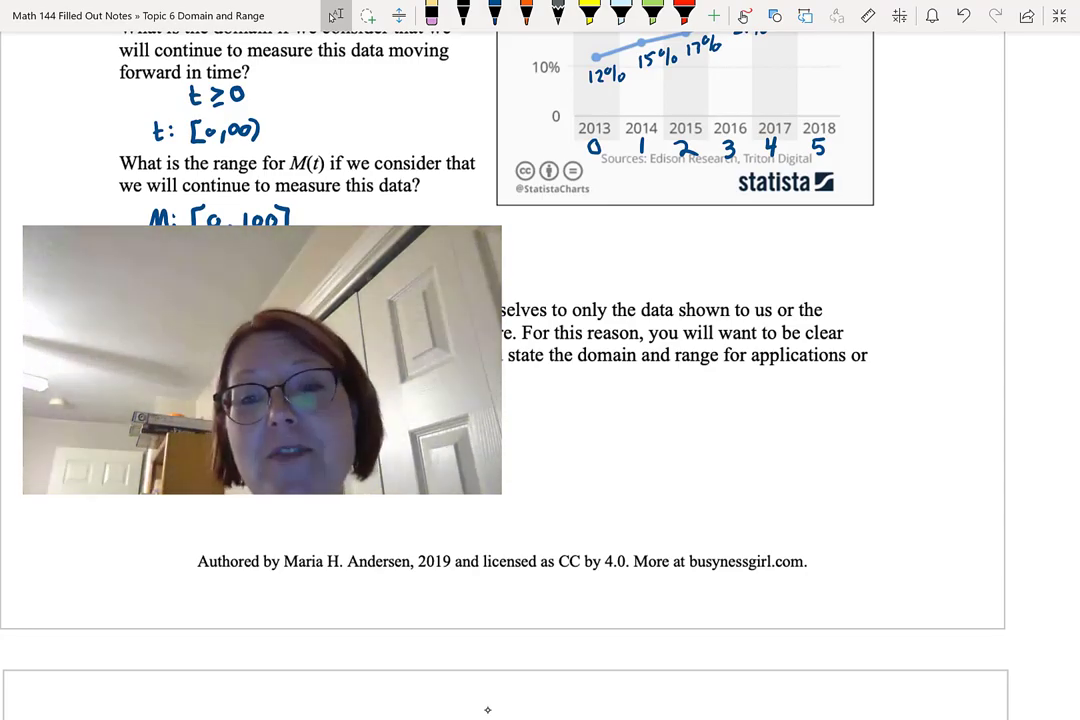
Scroll to the worldwide Internet-users chart and zoom the page view out
scroll(487, 709, "down", 7)
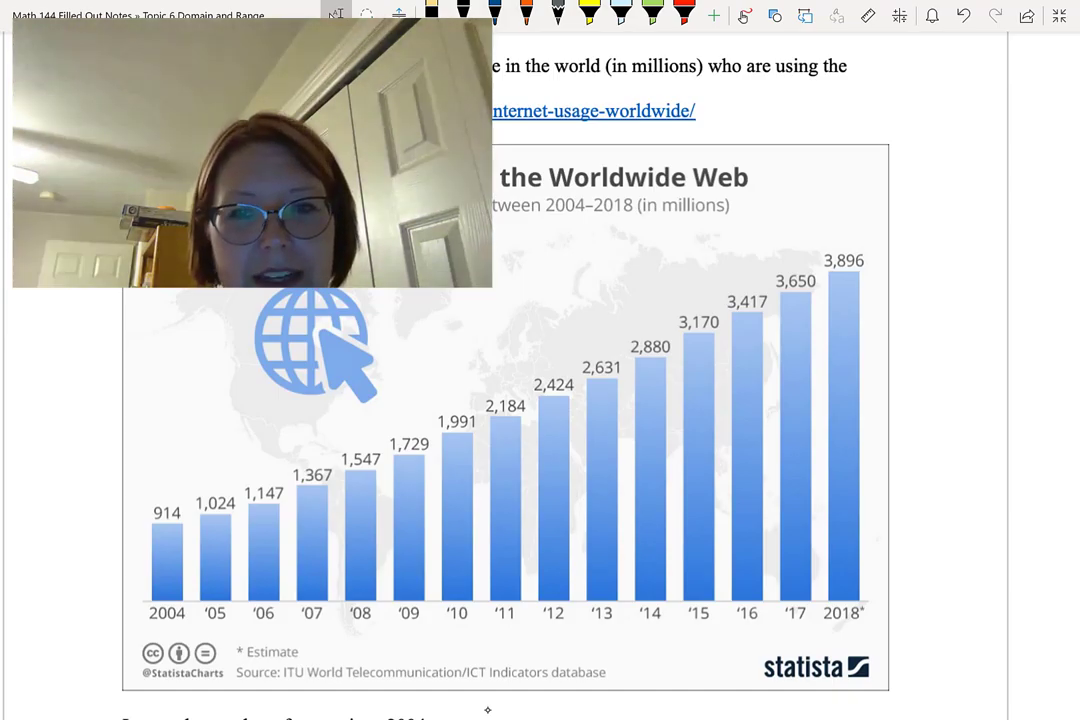
key("ctrl+minus")
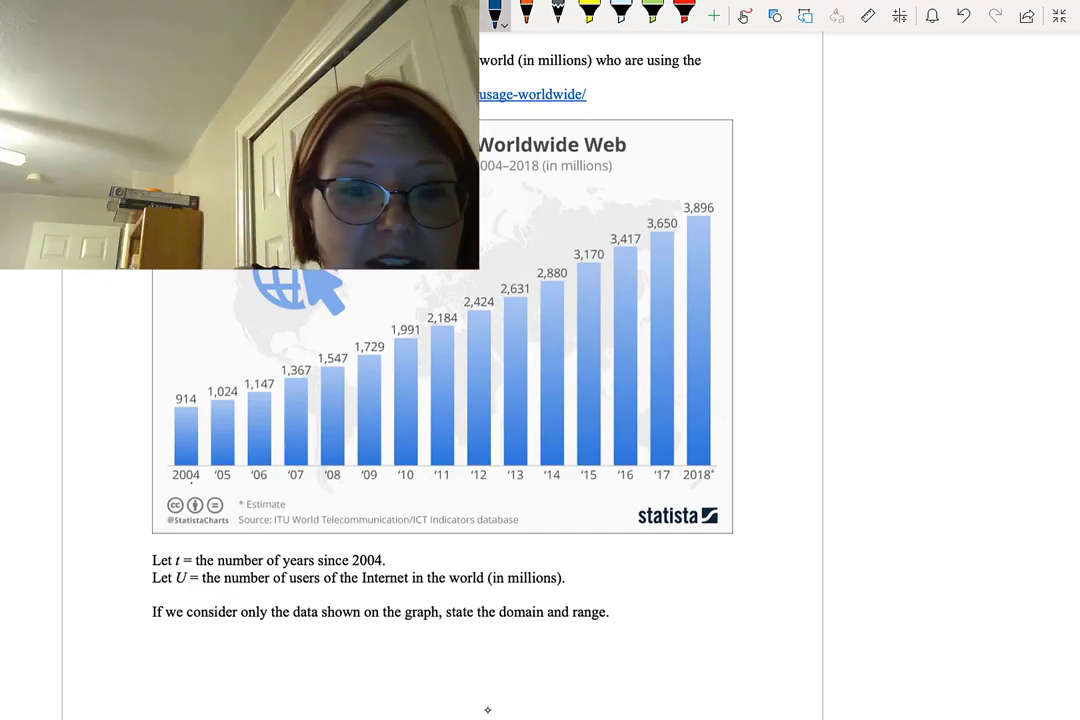
left_click(494, 12)
Number the chart's years 2004–2018 as t-values 0 through 14
mouse_move(186, 482)
left_mouse_down()
mouse_move(299, 490)
mouse_move(295, 499)
mouse_move(342, 493)
left_mouse_up()
mouse_move(337, 485)
left_mouse_down()
mouse_move(337, 500)
mouse_move(405, 493)
left_mouse_up()
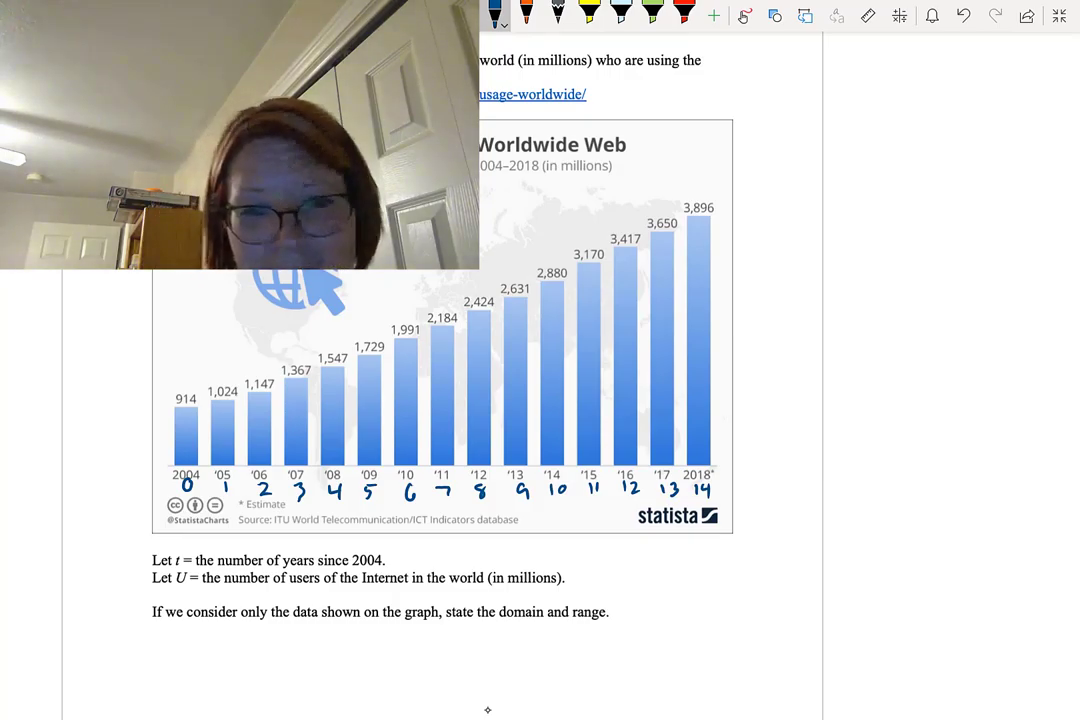
scroll(488, 710, "down", 5)
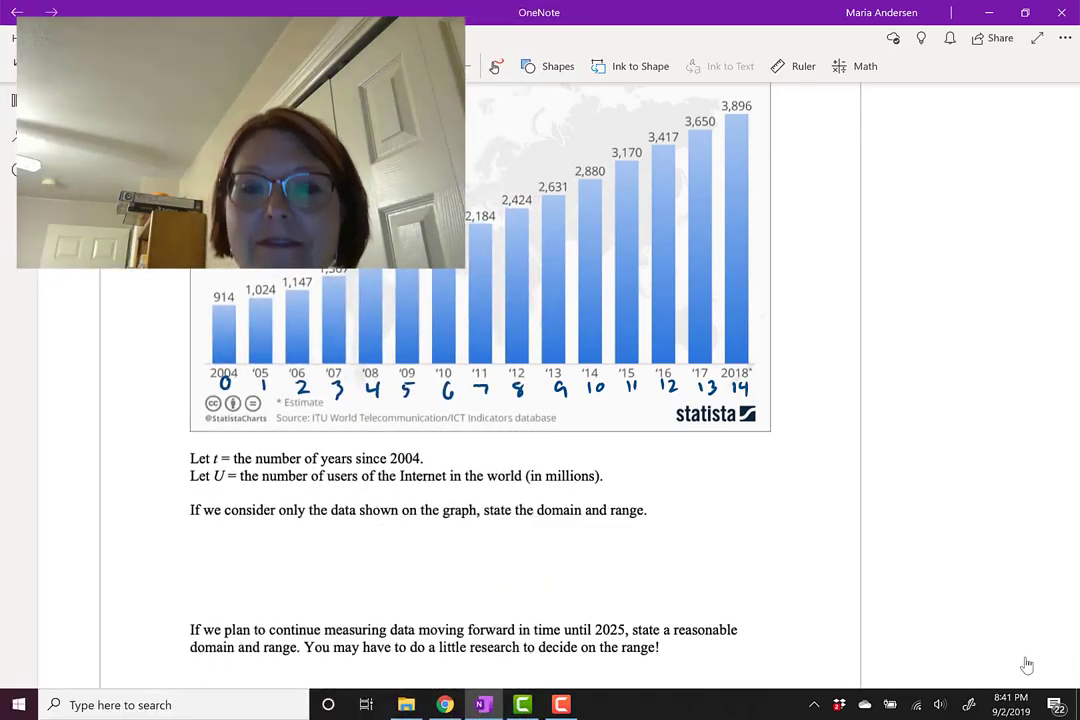
Begin the graph-only question's domain answer with 't: ['
left_click_drag(237, 527, 240, 542)
left_click_drag(230, 533, 243, 533)
left_click(249, 532)
left_click(249, 539)
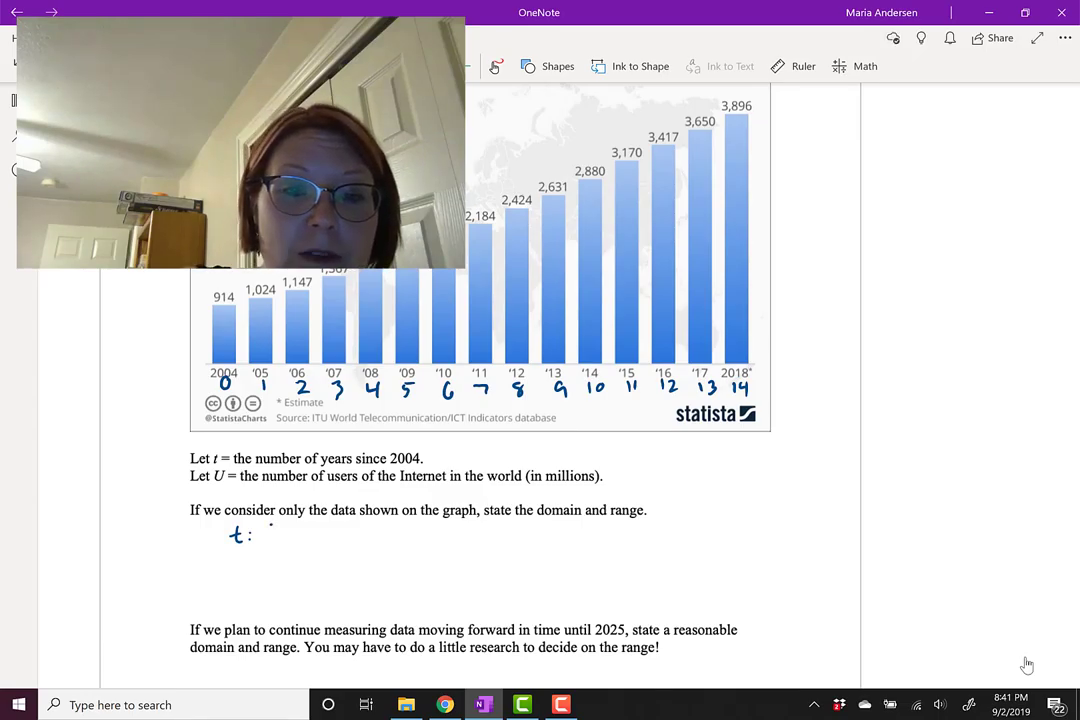
Complete the domain interval t: [0,14] and label the range line 'U:'
left_click_drag(278, 530, 277, 531)
mouse_move(286, 537)
left_mouse_down()
mouse_move(285, 550)
mouse_move(298, 543)
left_mouse_up()
left_click_drag(306, 529, 318, 538)
mouse_move(313, 529)
left_mouse_down()
mouse_move(313, 544)
mouse_move(332, 543)
left_mouse_up()
left_click_drag(227, 563, 244, 563)
left_click(250, 569)
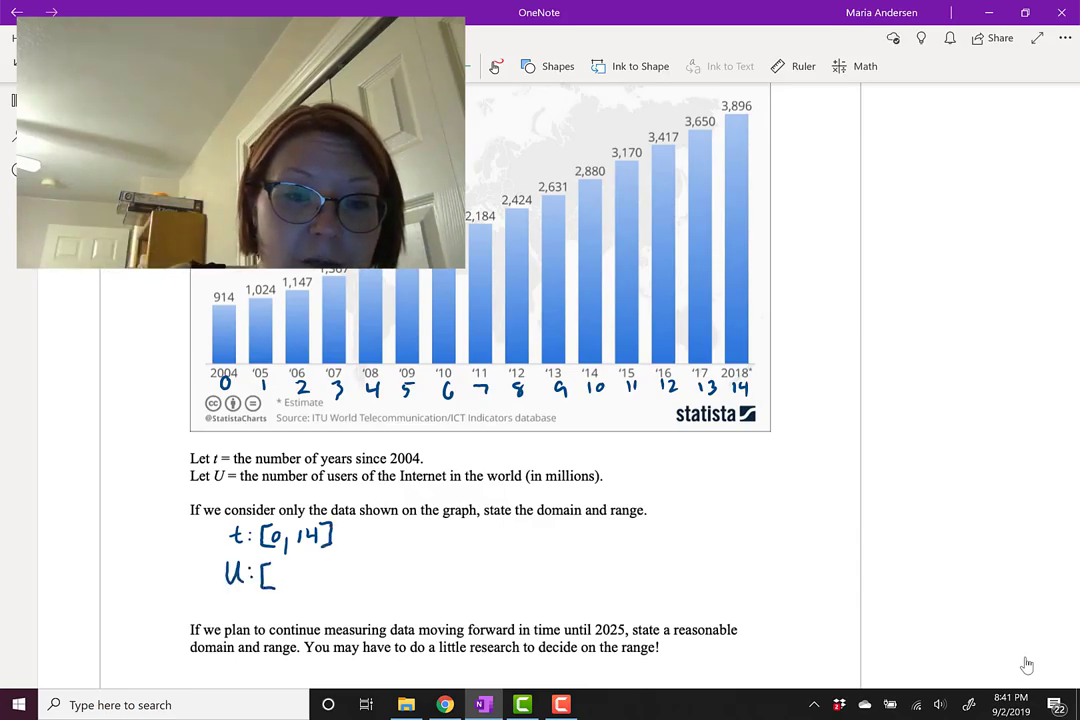
Write the range interval [914, 3896] after the U: label
mouse_move(277, 568)
left_mouse_down()
mouse_move(275, 588)
mouse_move(288, 586)
left_mouse_up()
left_click_drag(295, 567, 303, 578)
left_click_drag(299, 567, 300, 587)
mouse_move(304, 580)
left_mouse_down()
mouse_move(302, 589)
mouse_move(324, 571)
mouse_move(314, 586)
mouse_move(331, 586)
left_mouse_up()
mouse_move(345, 570)
left_mouse_down()
mouse_move(342, 588)
mouse_move(353, 586)
left_mouse_up()
left_click_drag(363, 566, 366, 588)
scroll(1026, 665, "down", 3)
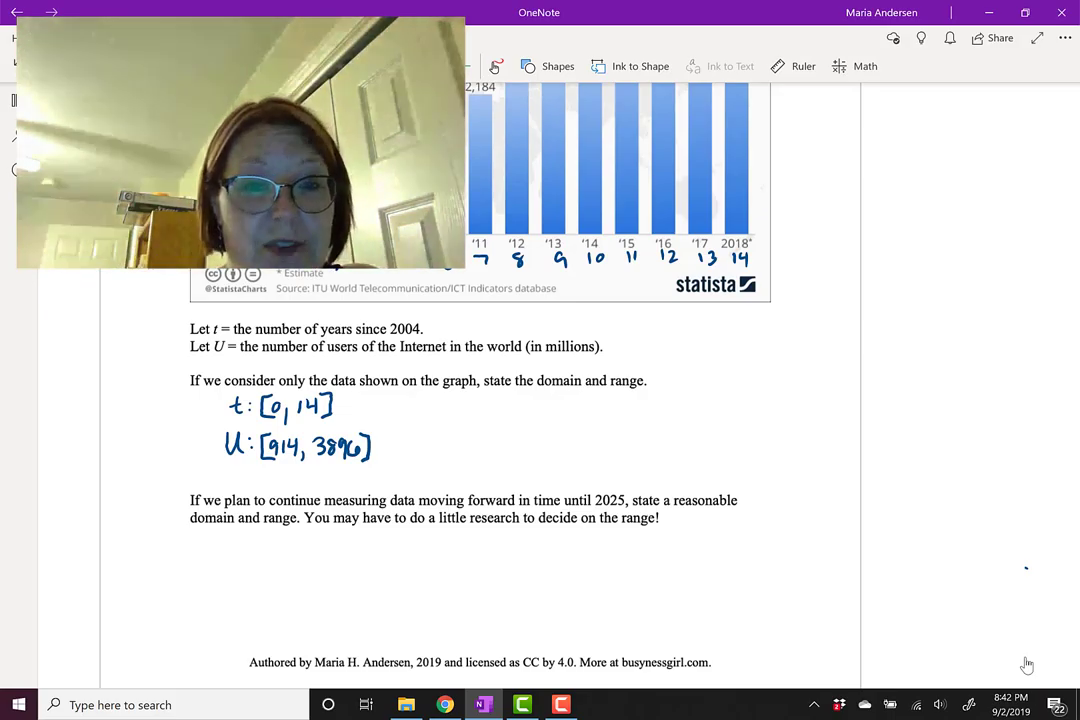
Handwrite the 2025 domain answer t: [0,21]
left_click_drag(241, 537, 243, 554)
left_click(259, 541)
left_click(259, 551)
left_click_drag(236, 543, 287, 559)
left_click_drag(298, 538, 297, 539)
left_click_drag(313, 552, 311, 560)
left_click_drag(321, 541, 333, 556)
left_click_drag(340, 538, 340, 556)
left_click_drag(352, 535, 352, 560)
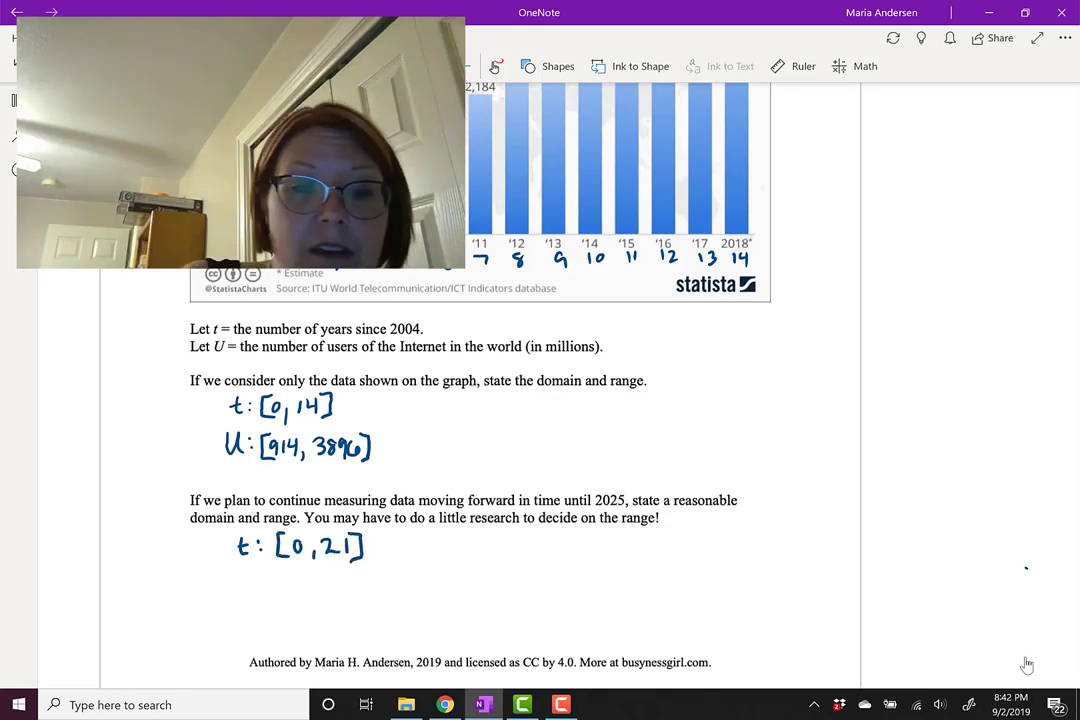
Handwrite the 2025 range answer U: [0, 8100] on the next line
mouse_move(238, 574)
left_mouse_down()
mouse_move(239, 584)
mouse_move(250, 576)
left_mouse_up()
left_click(261, 578)
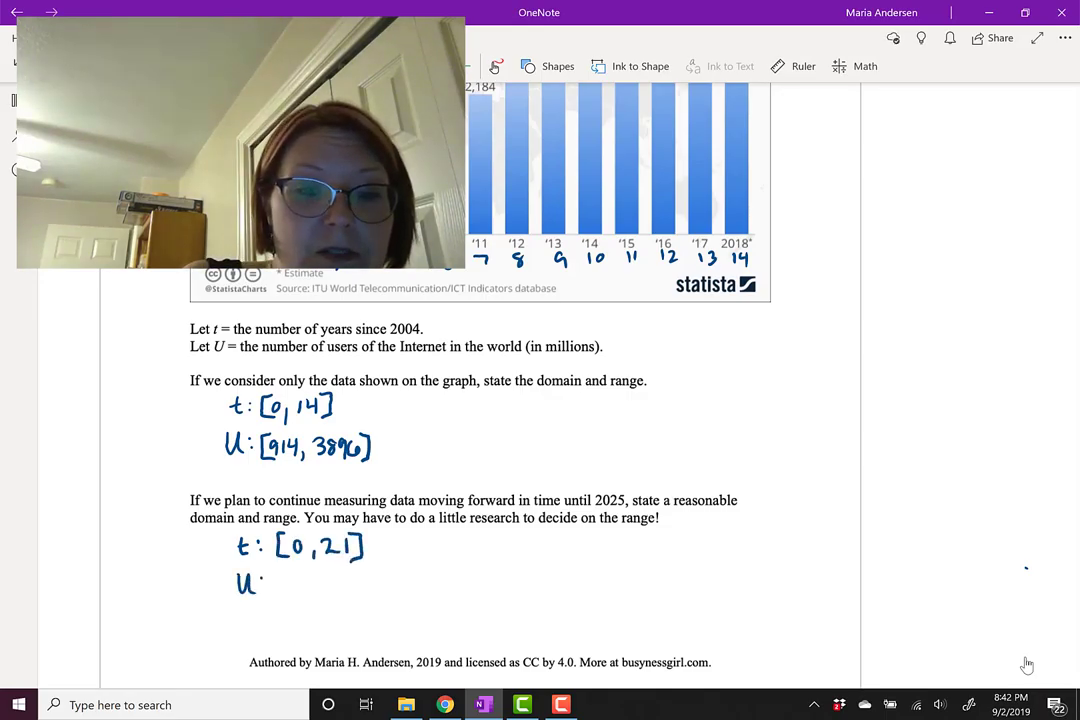
left_click(261, 589)
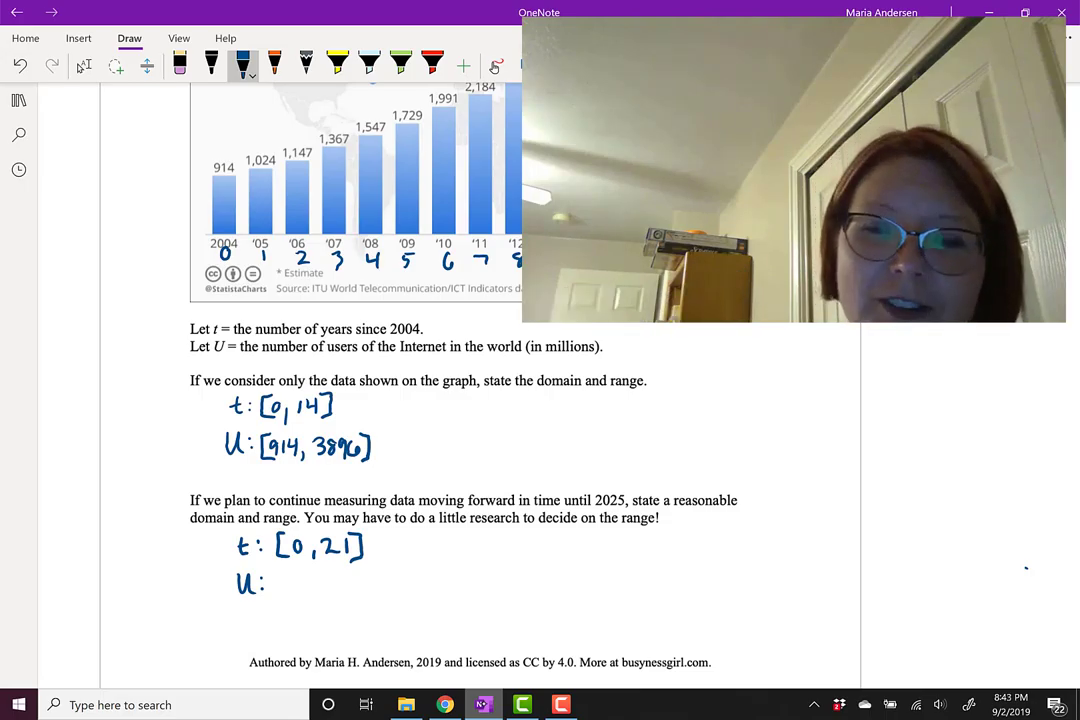
left_click_drag(343, 584, 338, 598)
left_click_drag(362, 574, 360, 576)
left_click_drag(377, 575, 377, 594)
left_click_drag(393, 578, 392, 579)
left_click_drag(407, 578, 406, 579)
left_click_drag(414, 572, 416, 600)
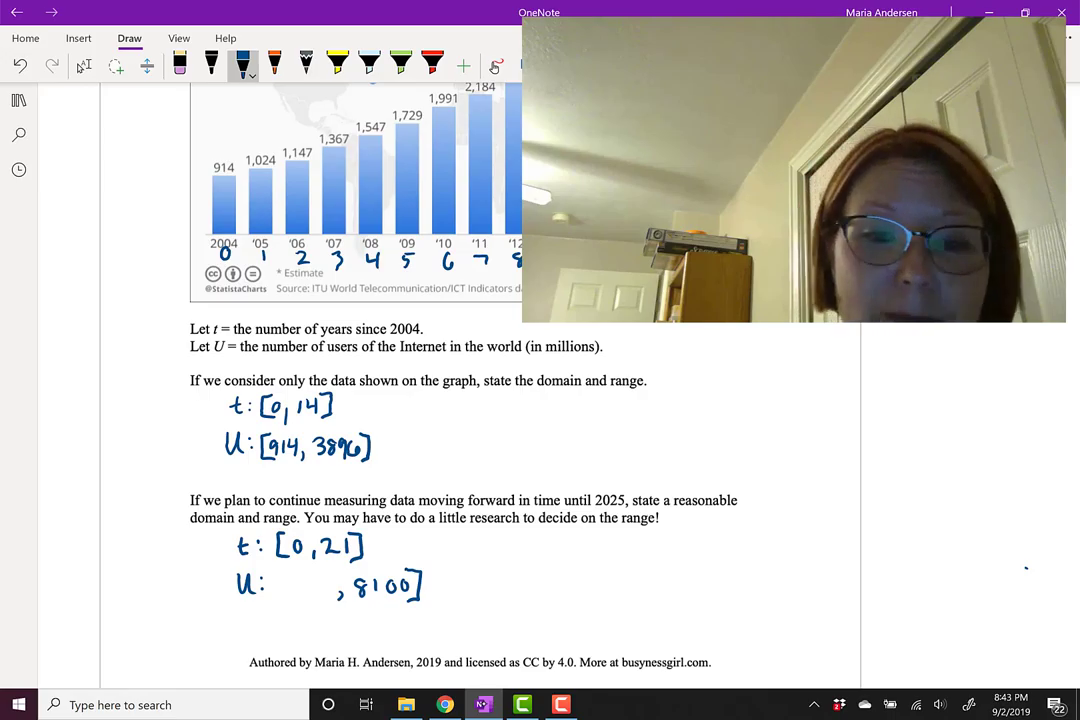
left_click(84, 65)
left_click_drag(297, 573, 296, 597)
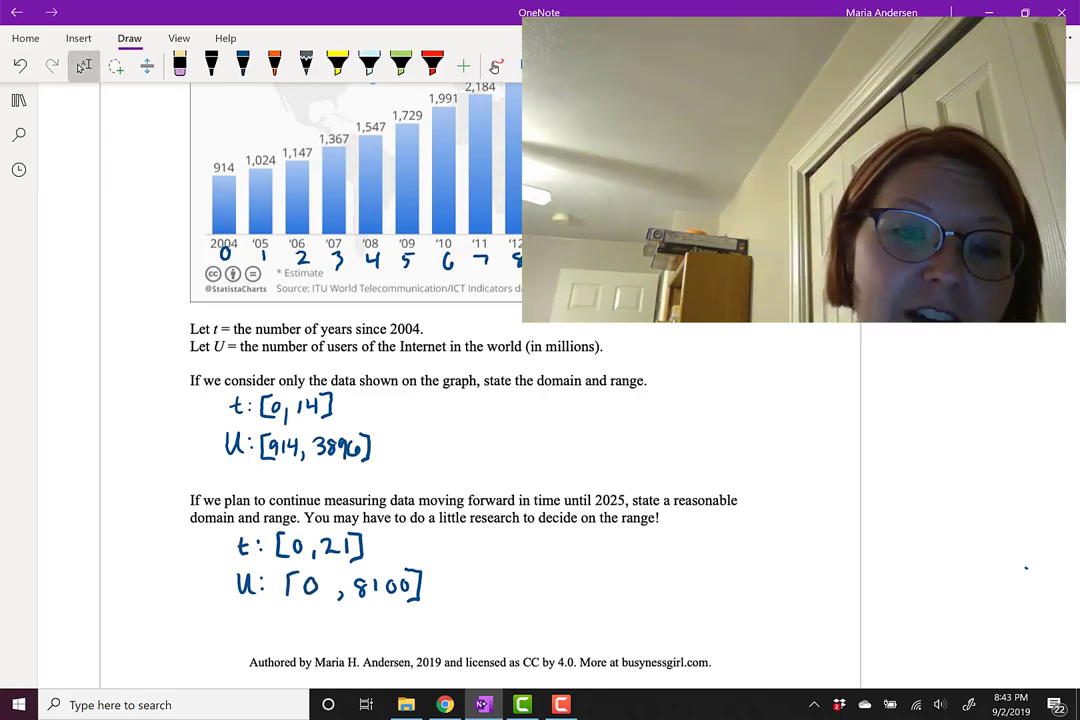